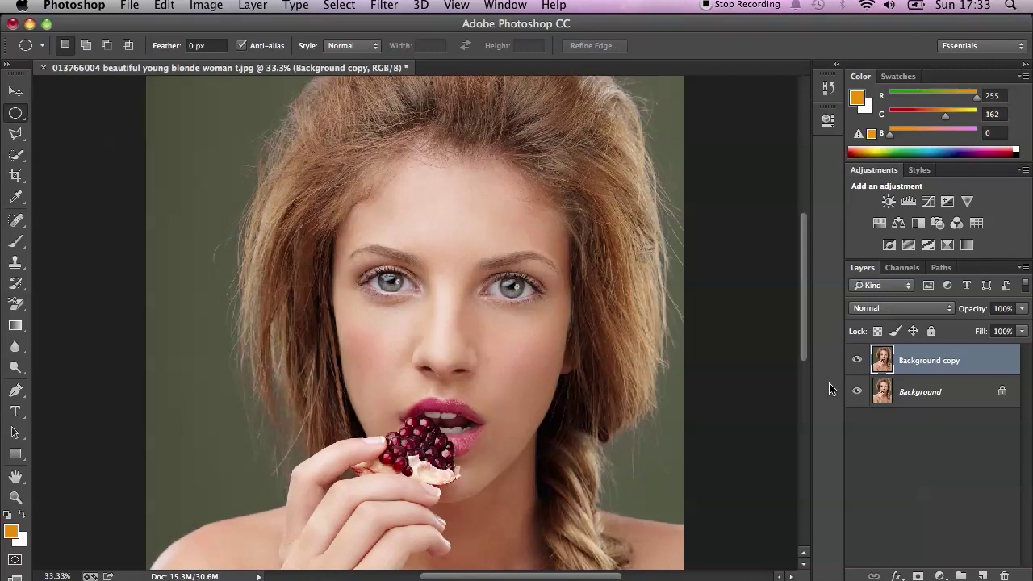
Step: Zoom the portrait view from 33.3% to 50% with Cmd+plus
key("super+plus")
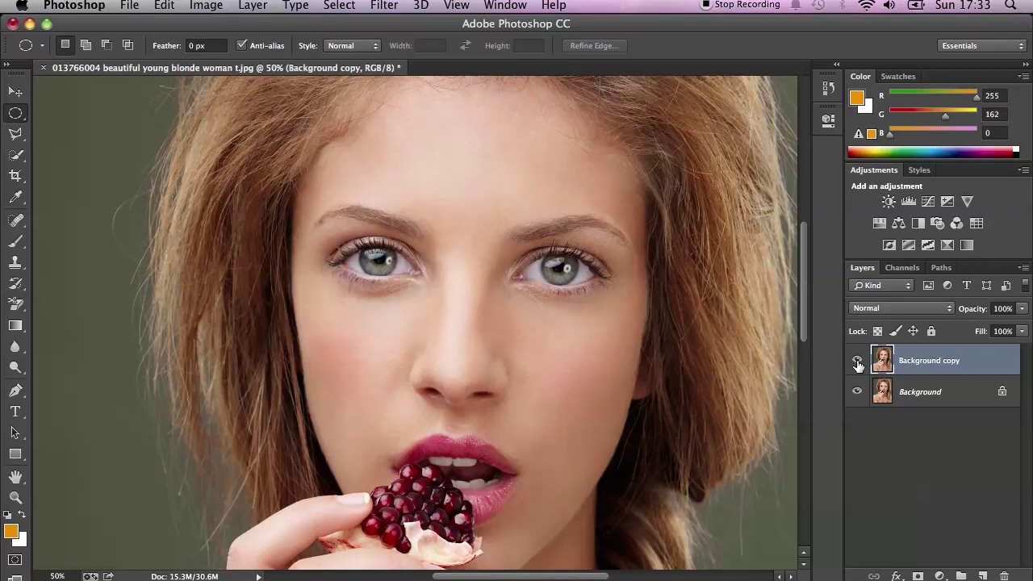
Step: Toggle the Background copy layer's visibility repeatedly to compare the eyes, leaving it hidden
left_click(857, 364)
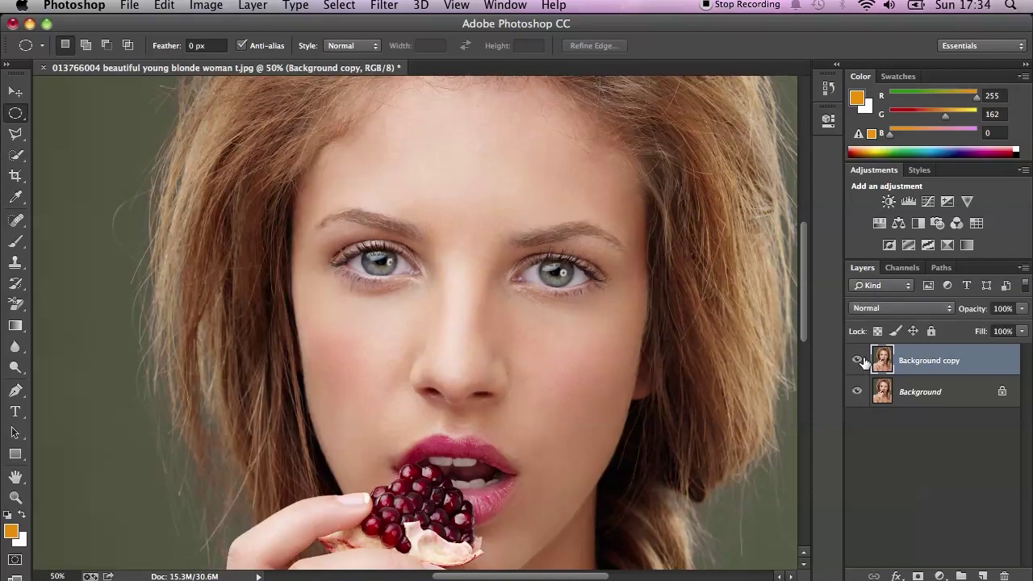
left_click(861, 361)
left_click(859, 361)
left_click(859, 361)
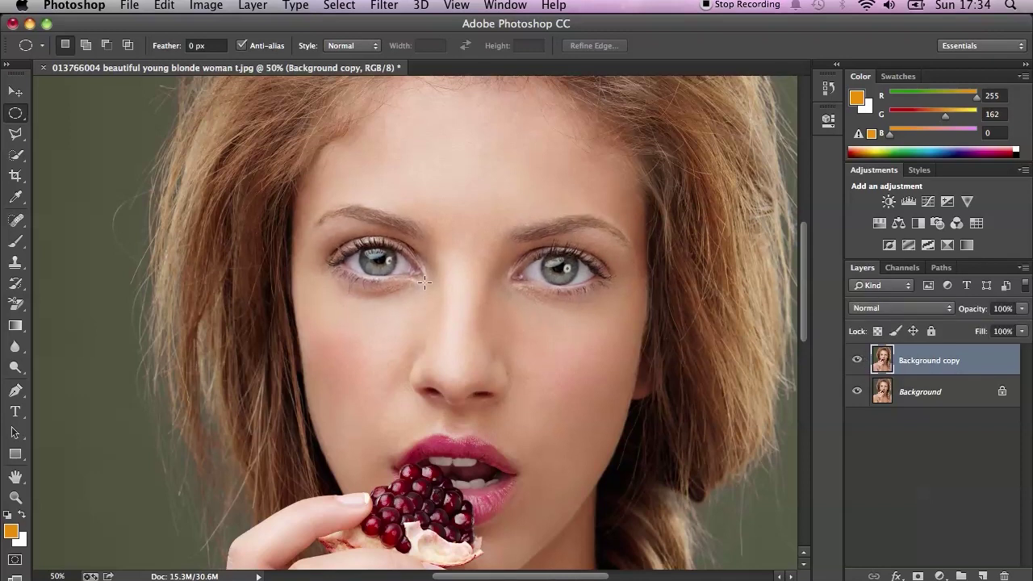
left_click(858, 365)
left_click(857, 365)
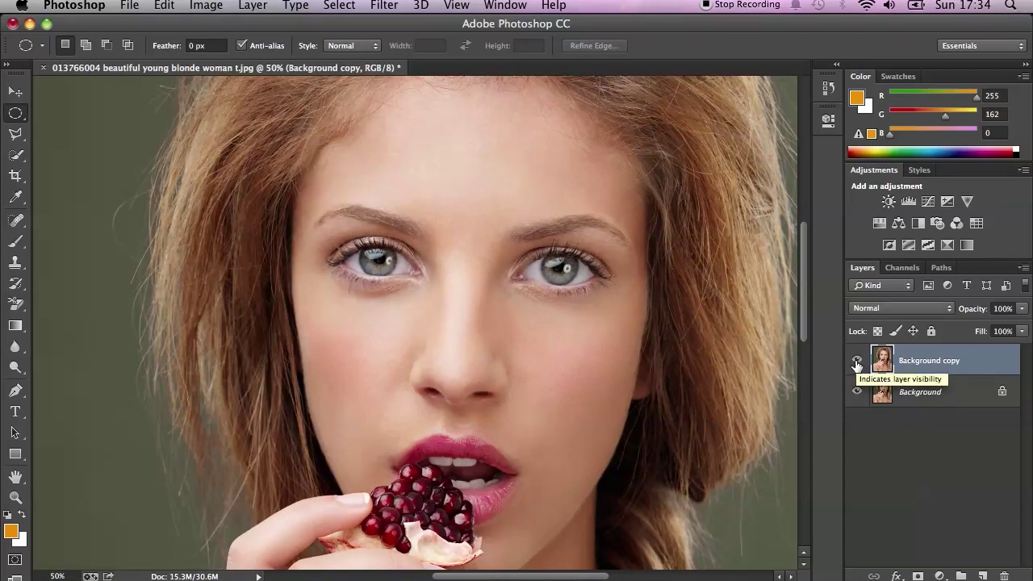
left_click(858, 365)
Step: Duplicate Background copy into Background copy 2, then delete both copy layers
right_click(946, 359)
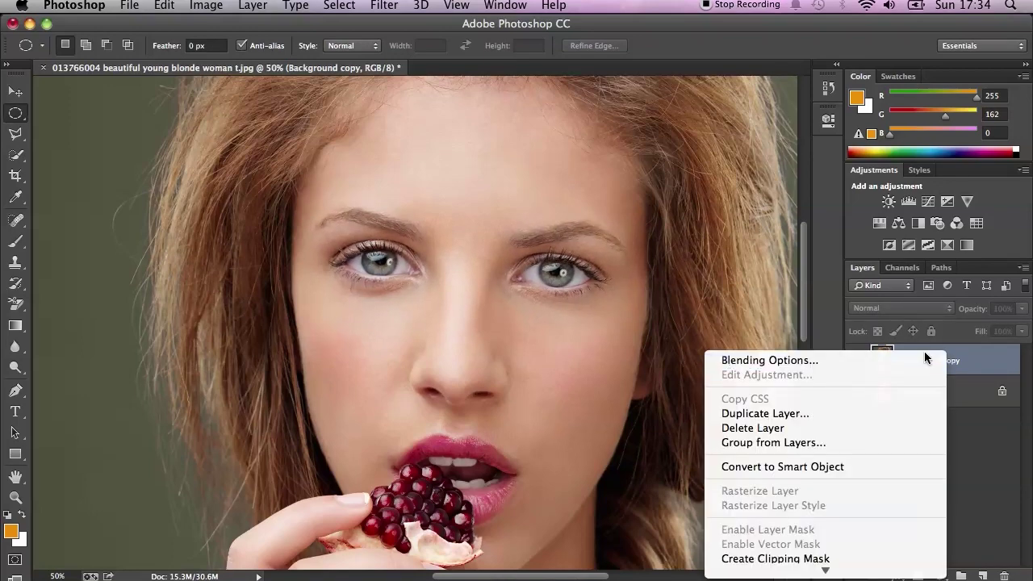
left_click(798, 414)
left_click(663, 230)
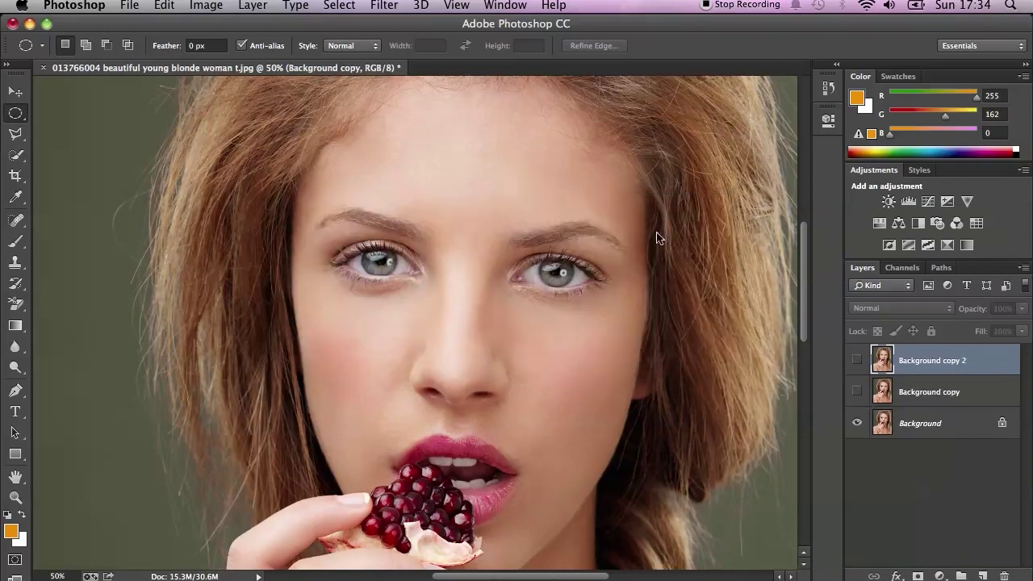
left_click(979, 396)
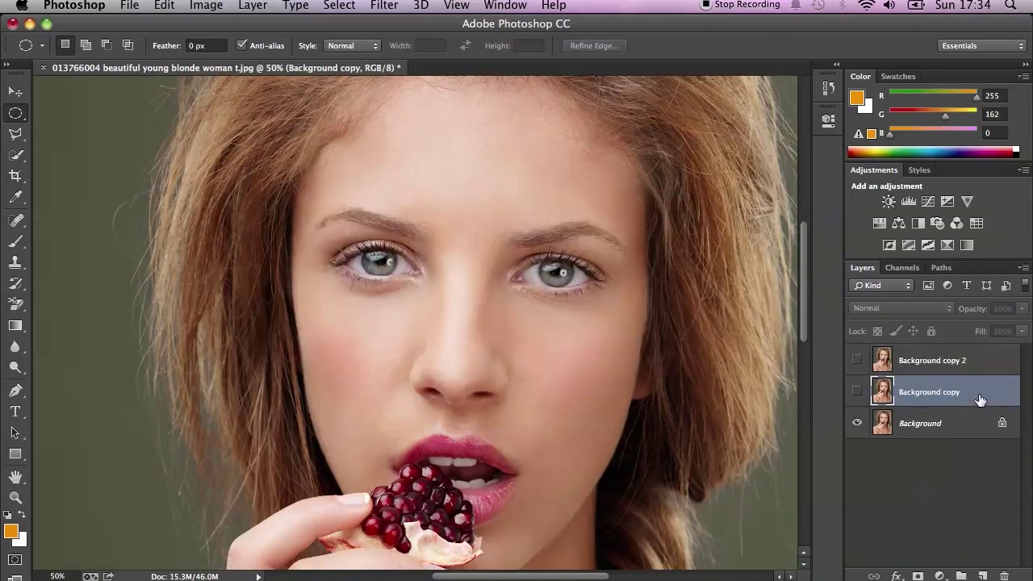
left_click(956, 373, "shift")
right_click(956, 370)
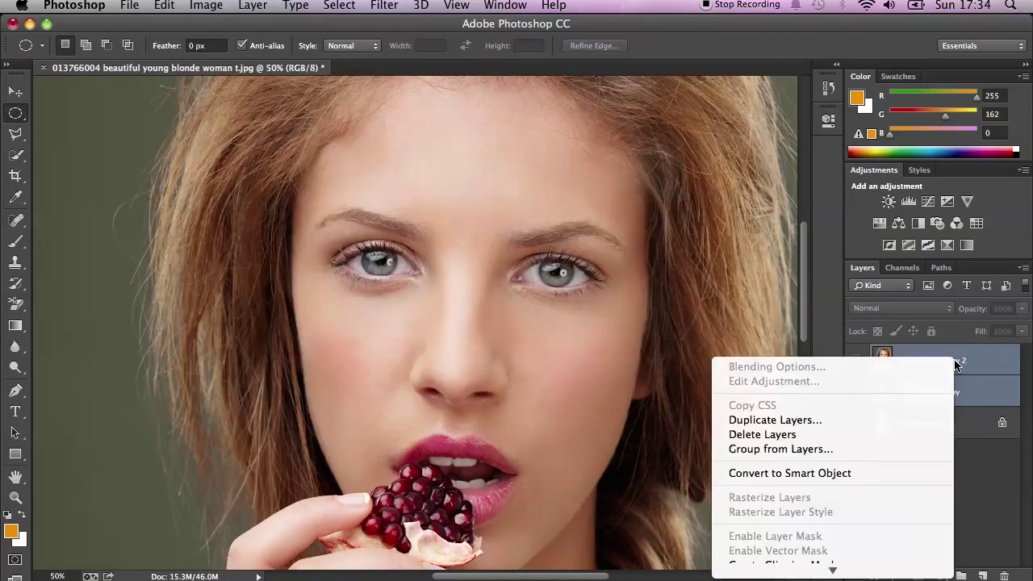
left_click(599, 304)
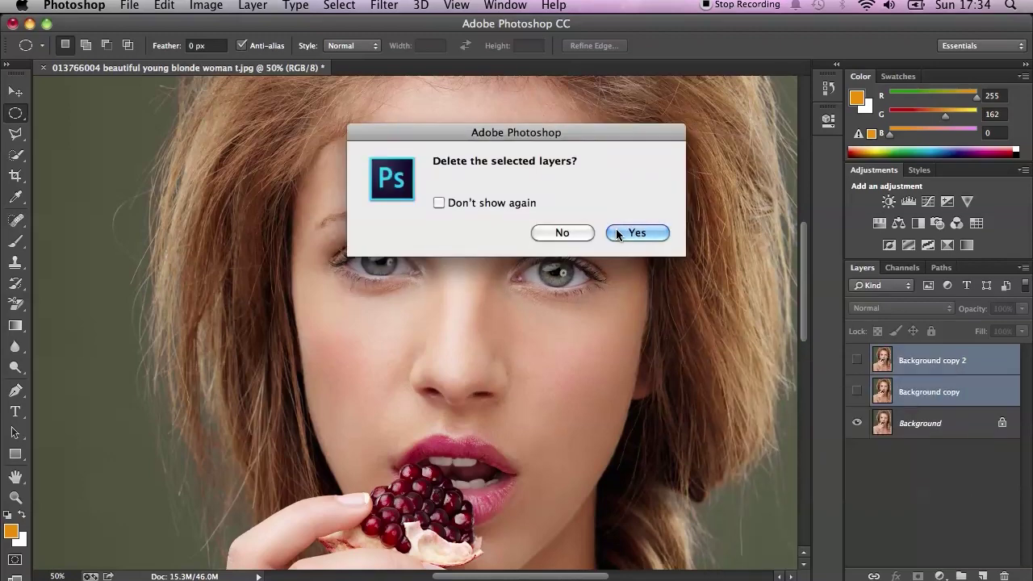
left_click(637, 237)
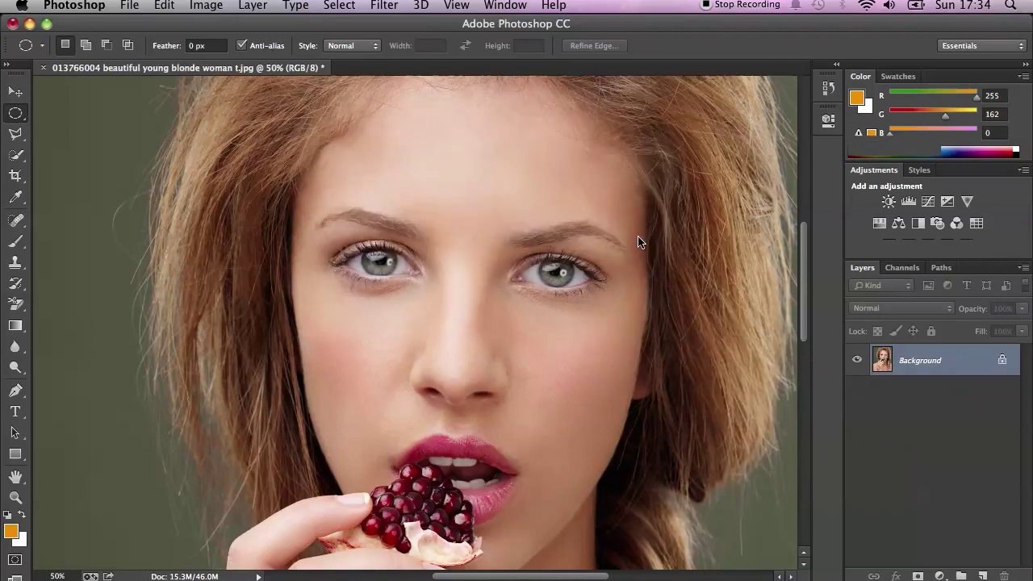
Step: Duplicate the Background layer and rename the copy 'big eyes'
right_click(927, 360)
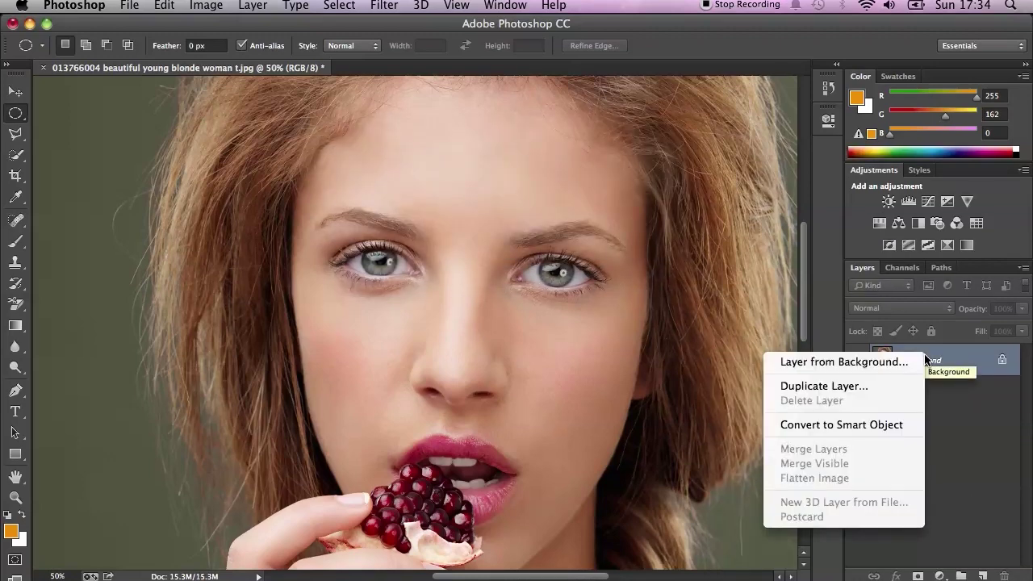
left_click(815, 386)
left_click(682, 232)
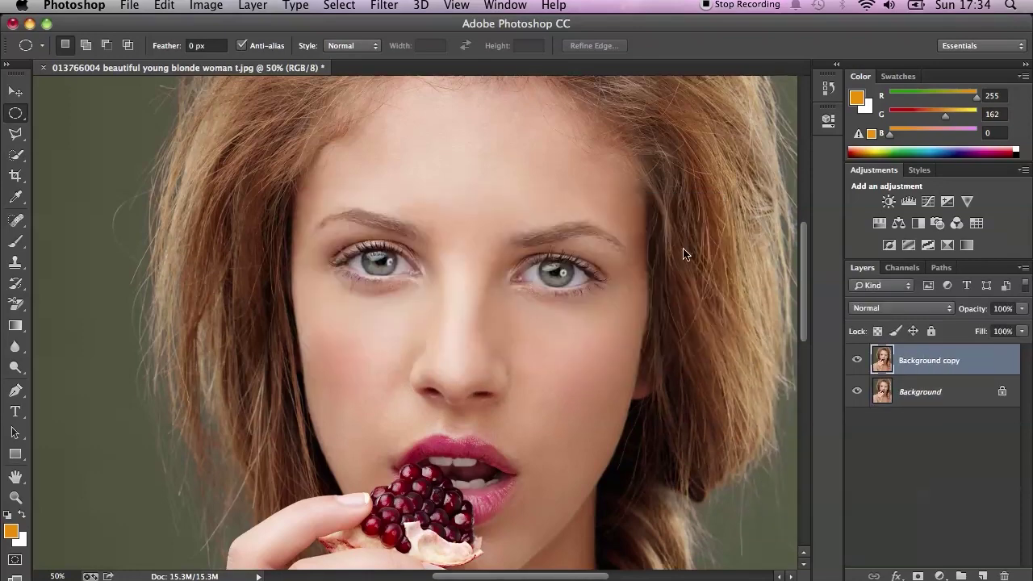
double_click(941, 363)
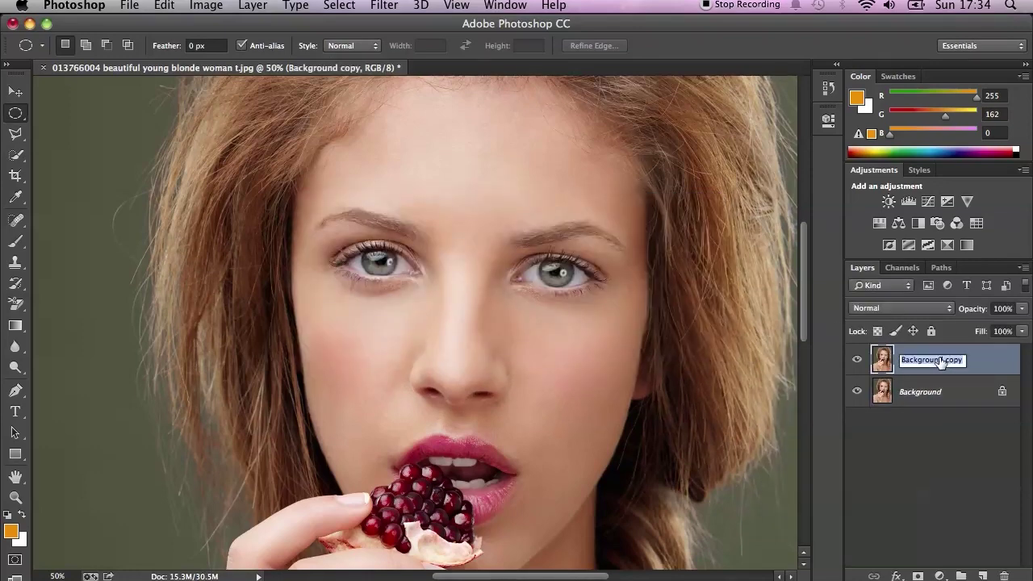
type("big eyes")
key("Return")
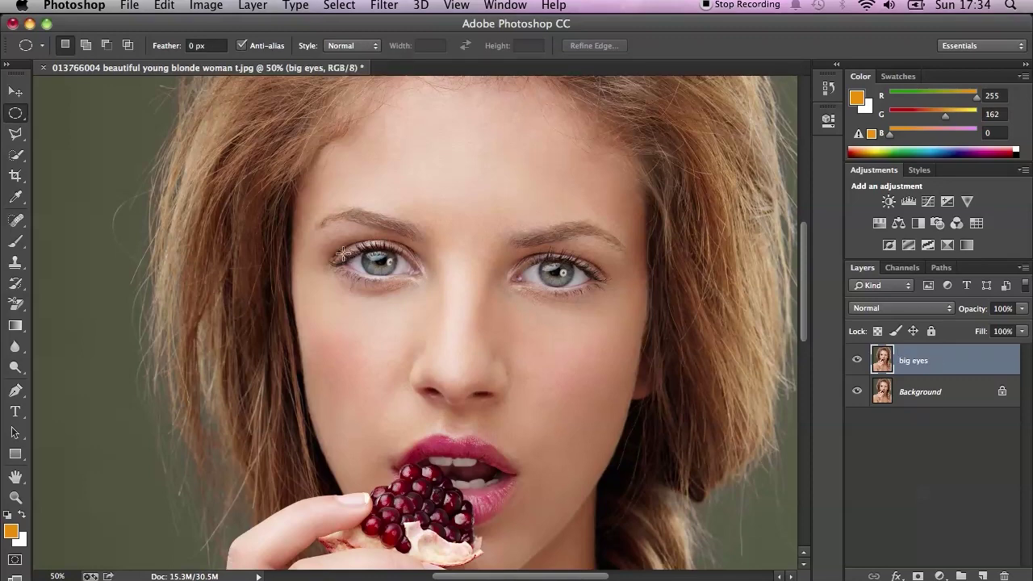
Step: Scroll the canvas and zoom to 66.7% so both eyes sit mid-view
left_click(385, 6)
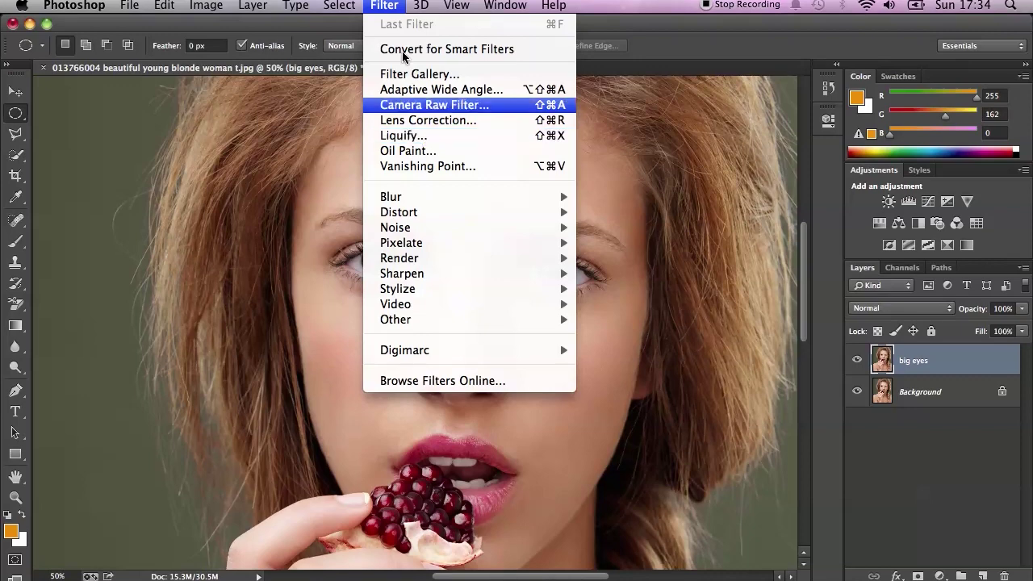
left_click(388, 5)
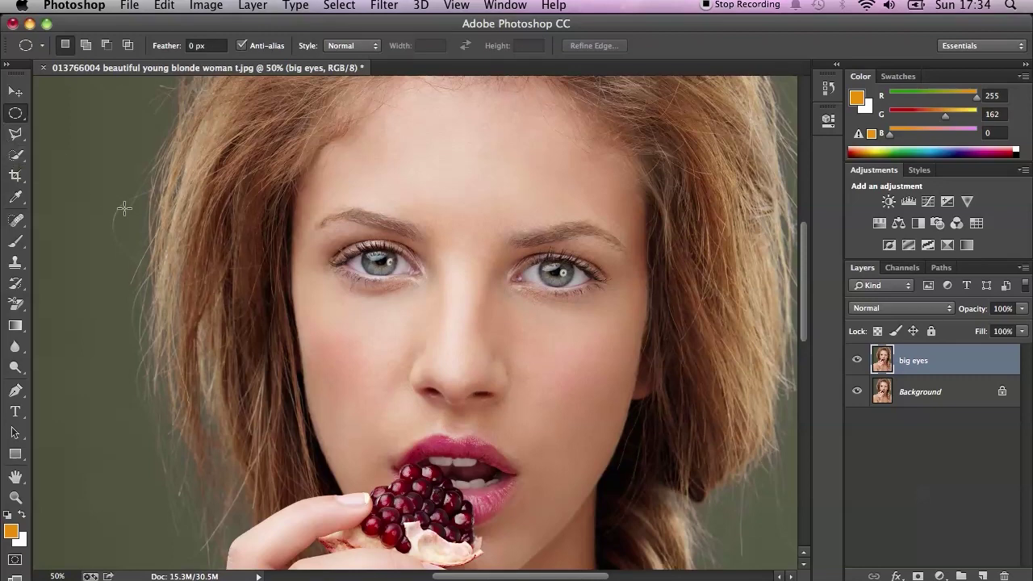
scroll(283, 238, "up", 3)
key("super+equal")
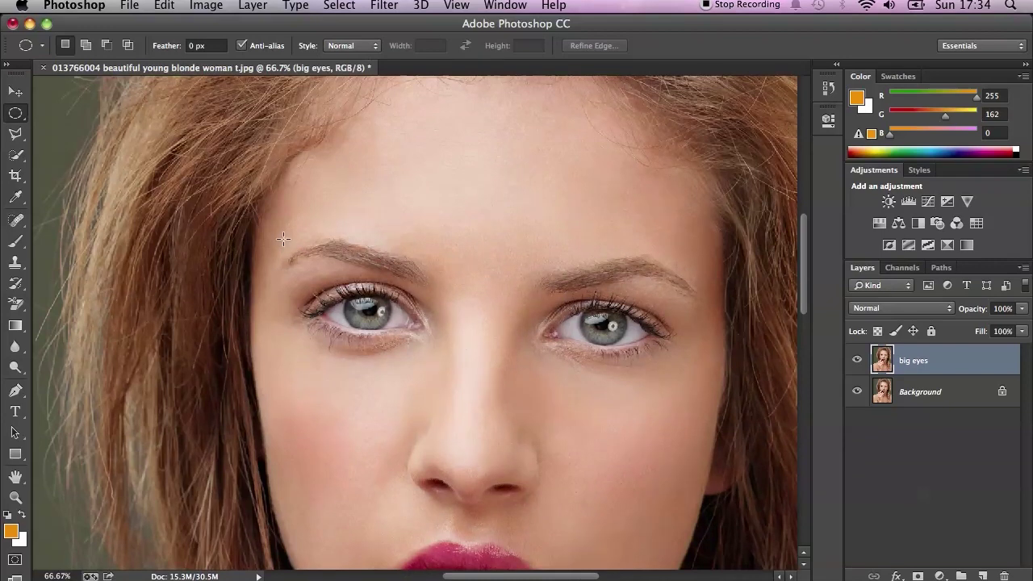
Step: Select the Polygonal Lasso Tool and zoom the view to 100%
left_click(18, 115)
left_click(15, 133)
left_click(15, 133)
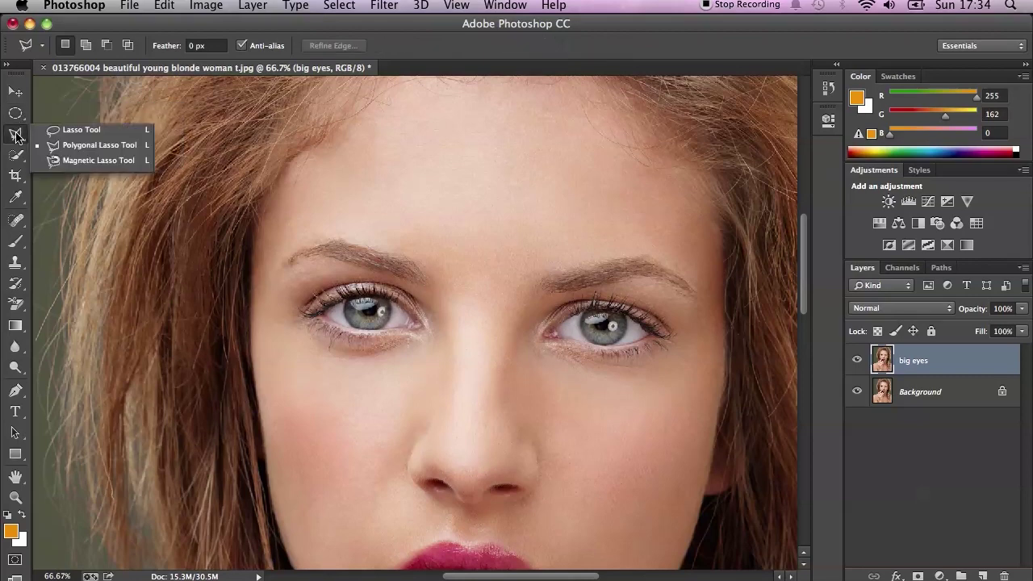
left_click(24, 141)
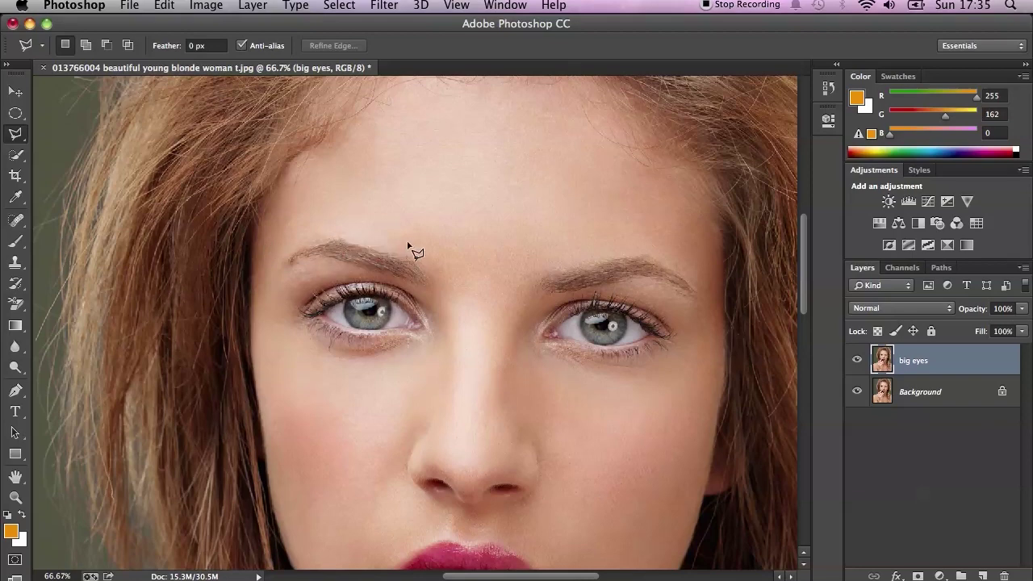
left_click(15, 134)
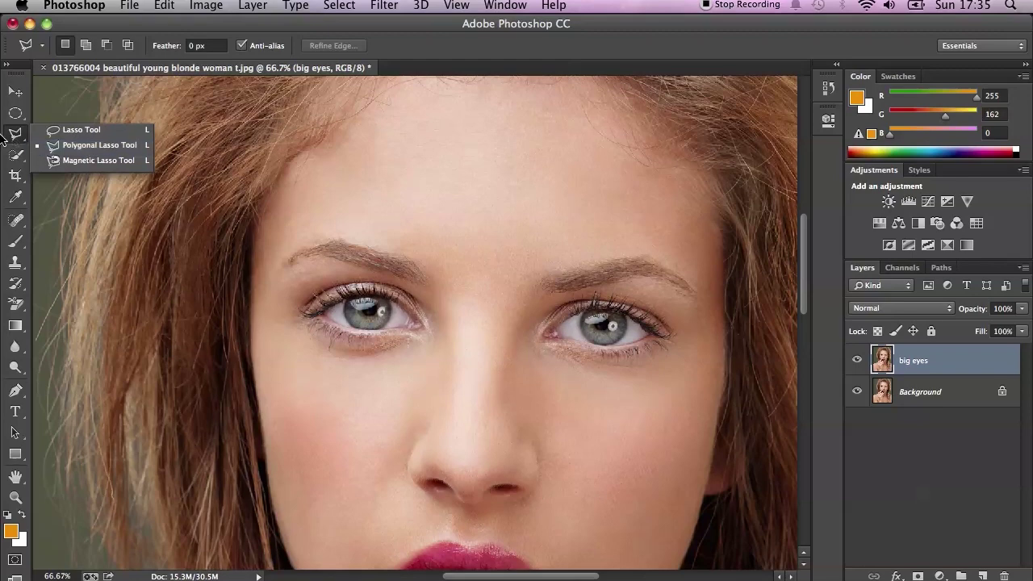
left_click(90, 146)
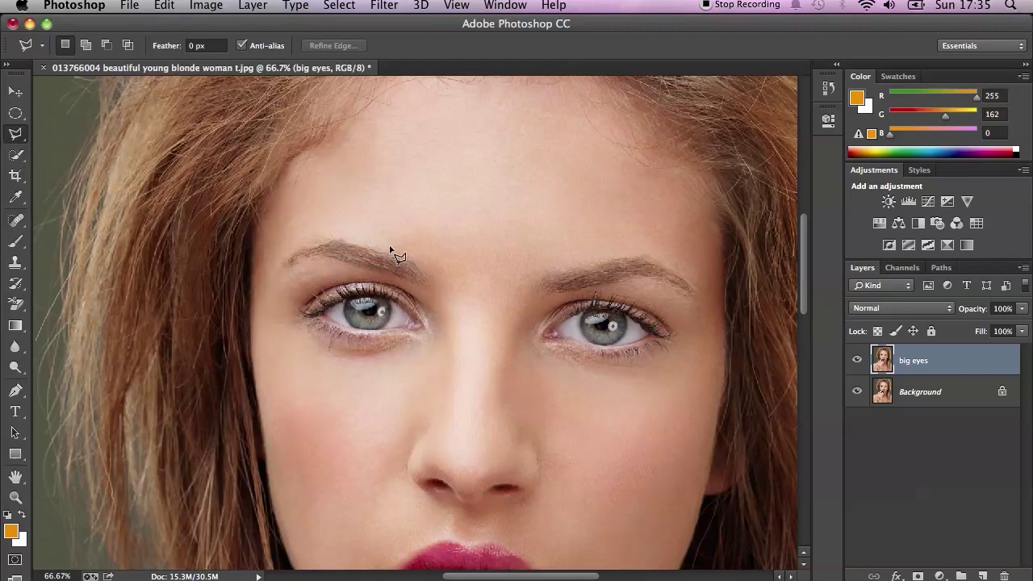
key("super+1")
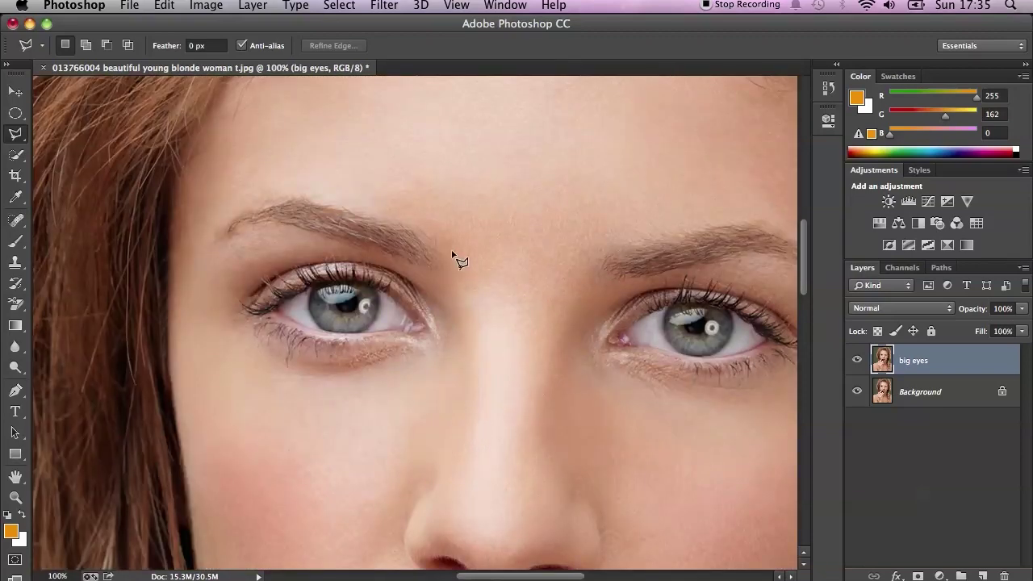
Step: Trace a closed polygonal selection around the left eye and its eyebrow
left_click(385, 209)
left_click(436, 239)
left_click(458, 339)
left_click(438, 369)
left_click(313, 387)
left_click(255, 372)
left_click(216, 323)
left_click(207, 220)
left_click(246, 194)
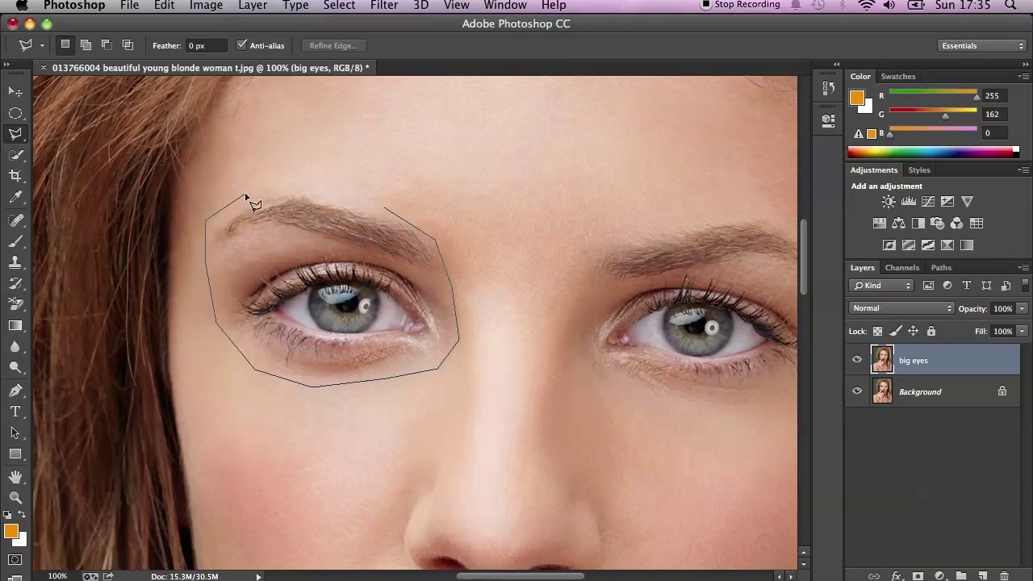
left_click(275, 186)
left_click(336, 187)
left_click(387, 208)
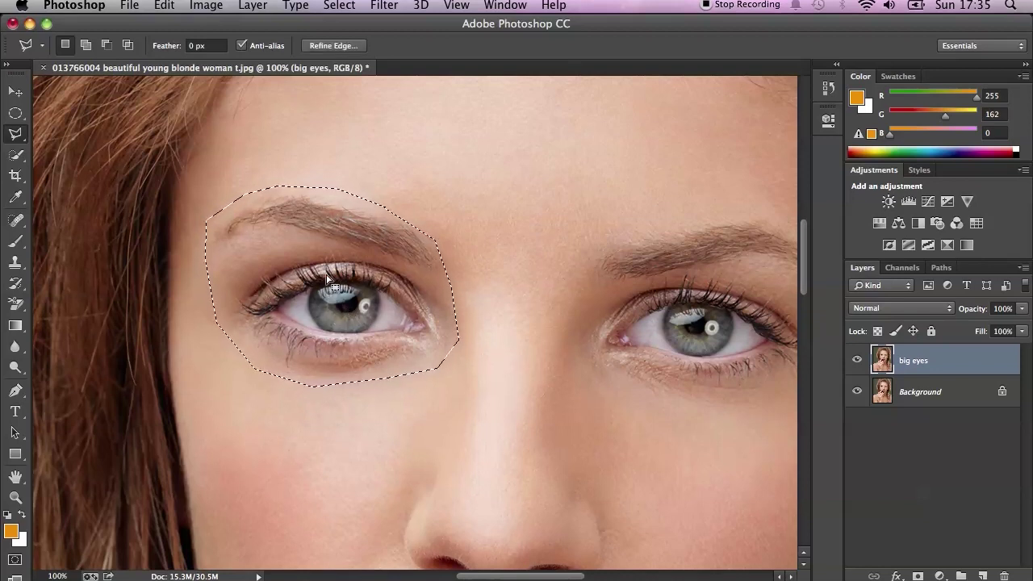
right_click(349, 259)
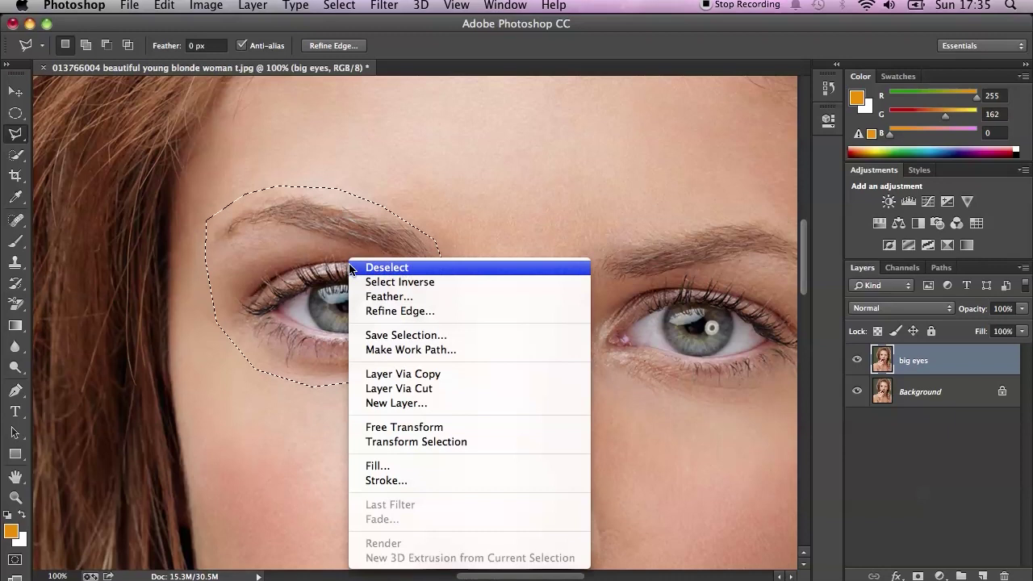
Step: Enlarge the left eye area slightly with Free Transform, warp the upper lid upward, and apply
left_click(401, 428)
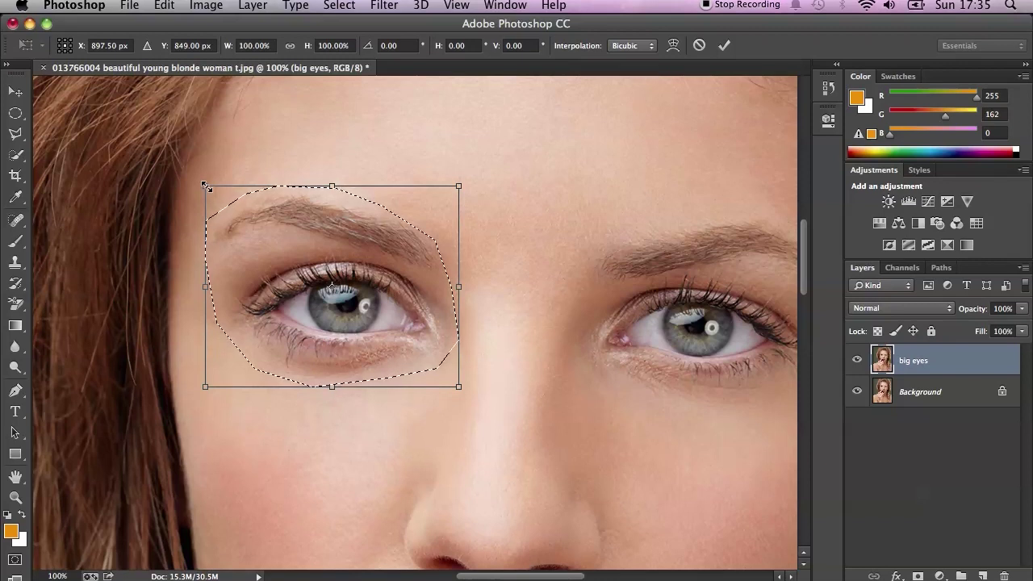
left_click_drag(206, 185, 204, 181)
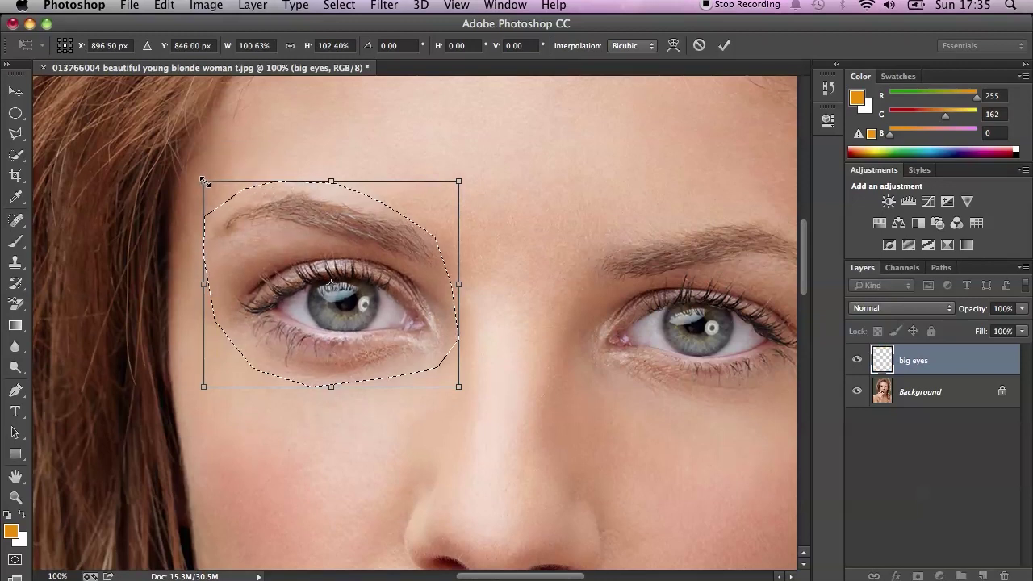
right_click(351, 243)
left_click(384, 351)
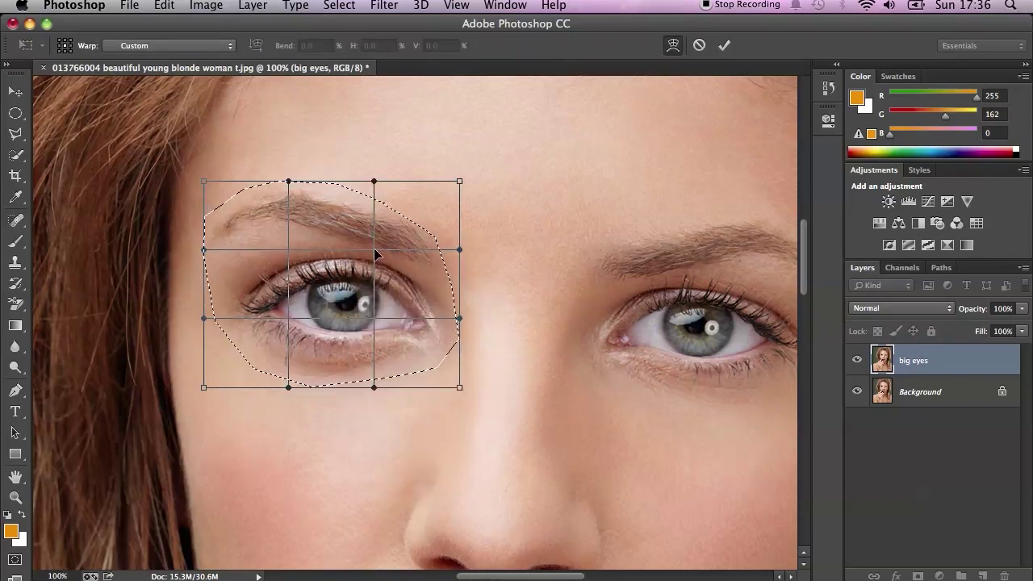
left_click_drag(374, 247, 373, 244)
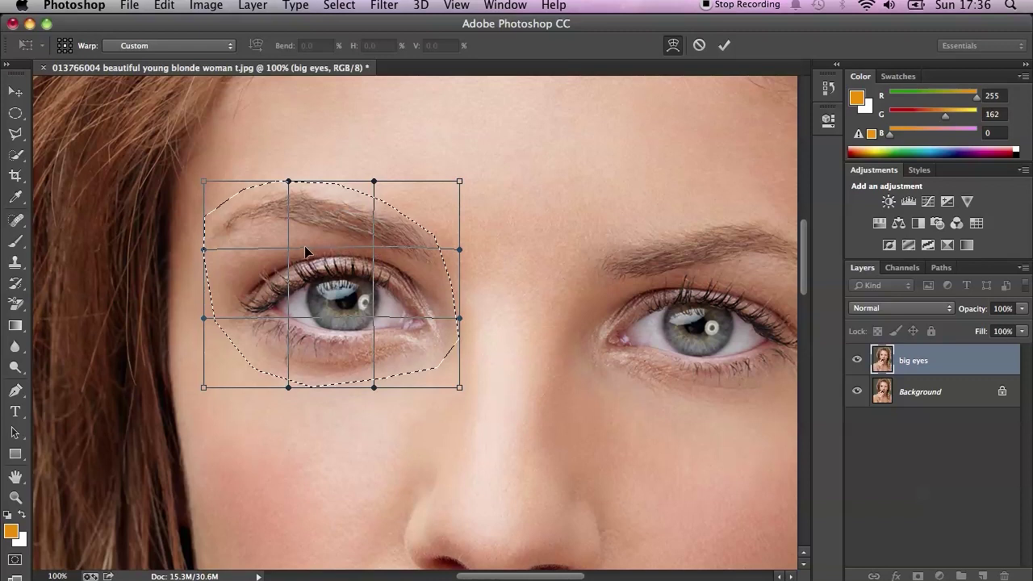
left_click_drag(289, 246, 286, 241)
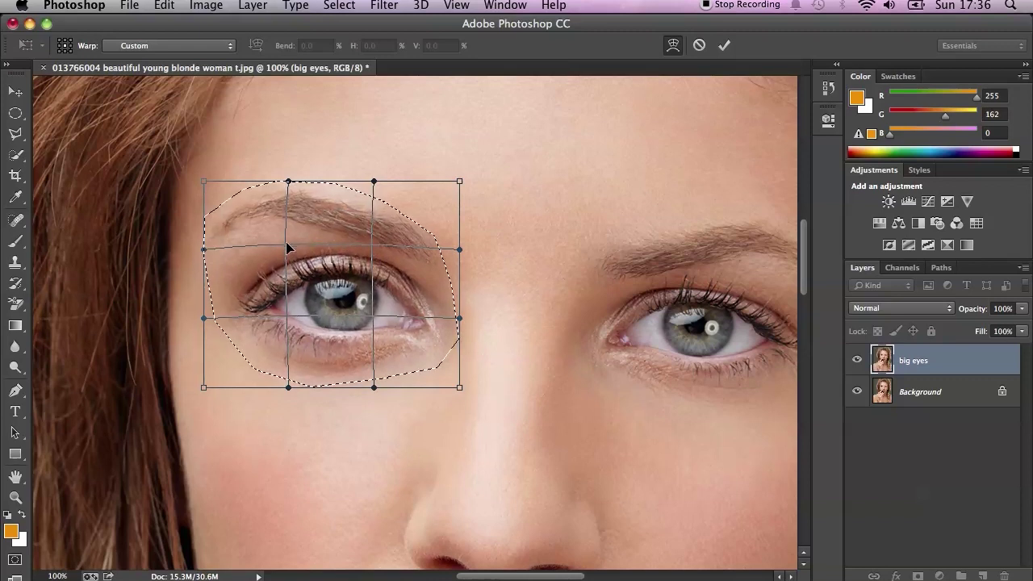
left_click(16, 113)
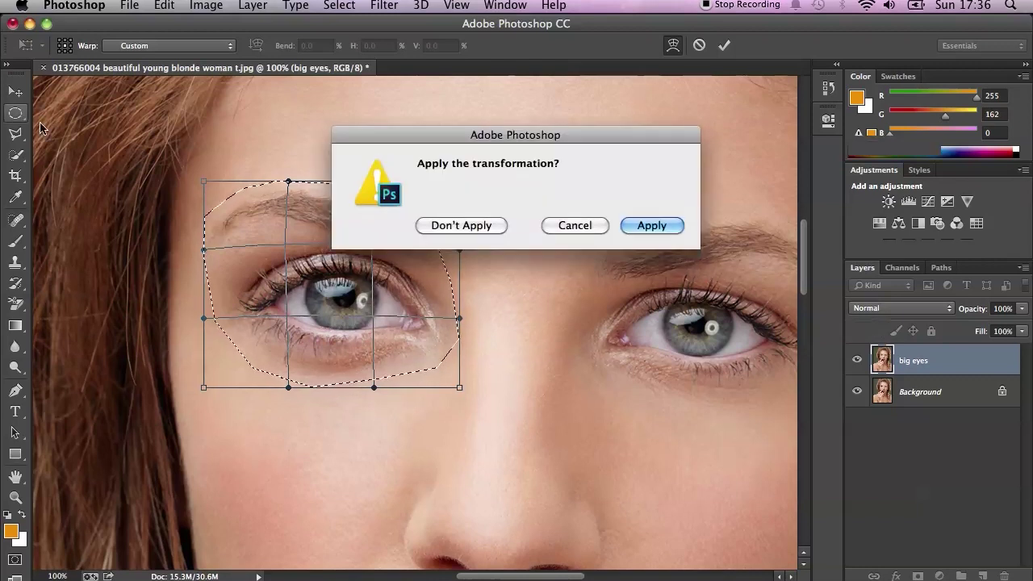
left_click(646, 224)
Step: Deselect the left eye area
right_click(393, 253)
left_click(428, 260)
left_click_drag(492, 578, 524, 578)
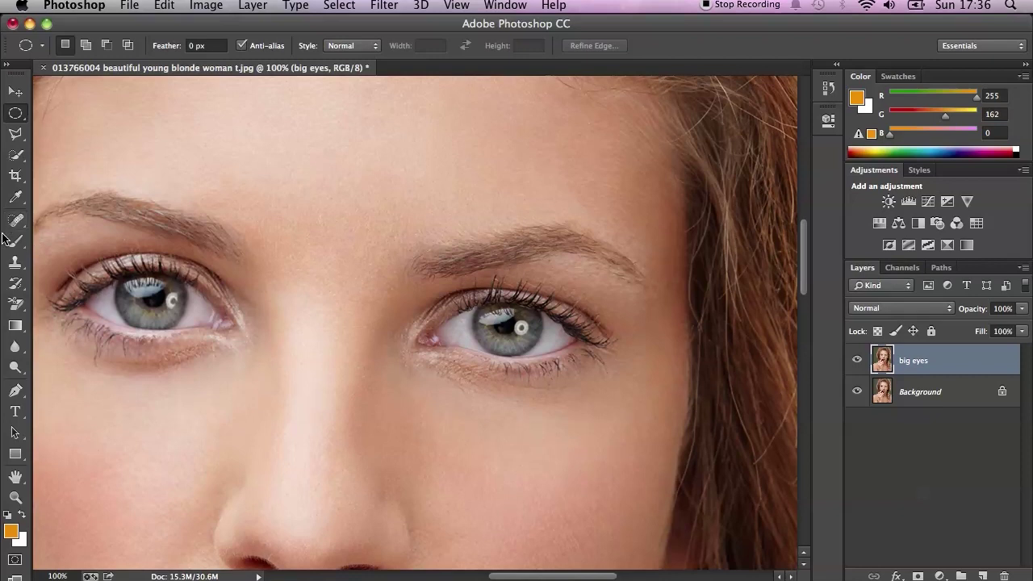
Step: With the Polygonal Lasso, outline the right eye and its eyebrow in a closed selection
left_click(14, 136)
left_click(13, 139)
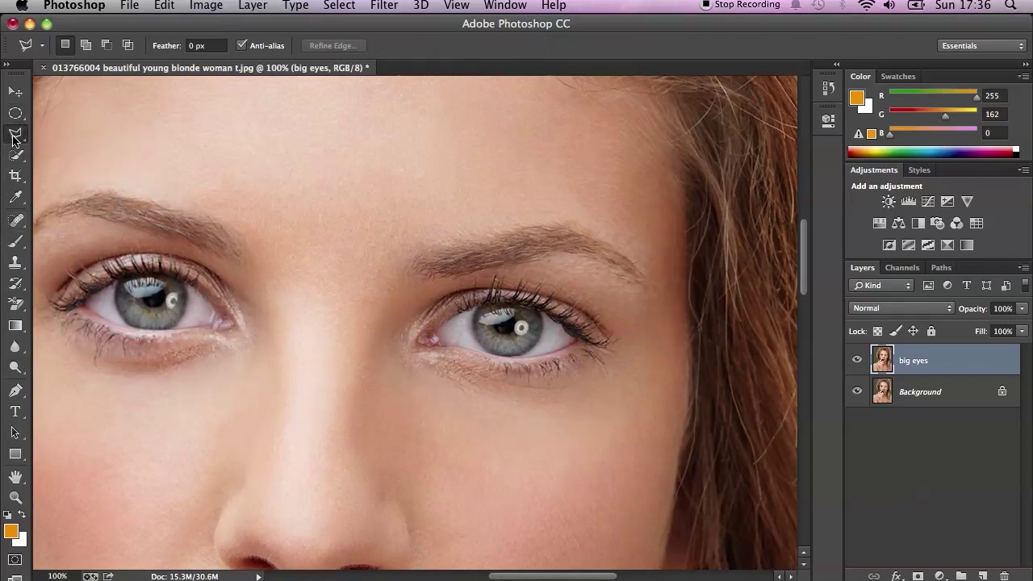
left_click(405, 249)
left_click(440, 227)
left_click(514, 210)
left_click(574, 209)
left_click(645, 252)
left_click(659, 267)
mouse_move(648, 332)
left_mouse_down()
mouse_move(637, 374)
mouse_move(600, 402)
mouse_move(597, 387)
mouse_move(518, 420)
mouse_move(413, 399)
mouse_move(384, 363)
mouse_move(406, 252)
left_mouse_up()
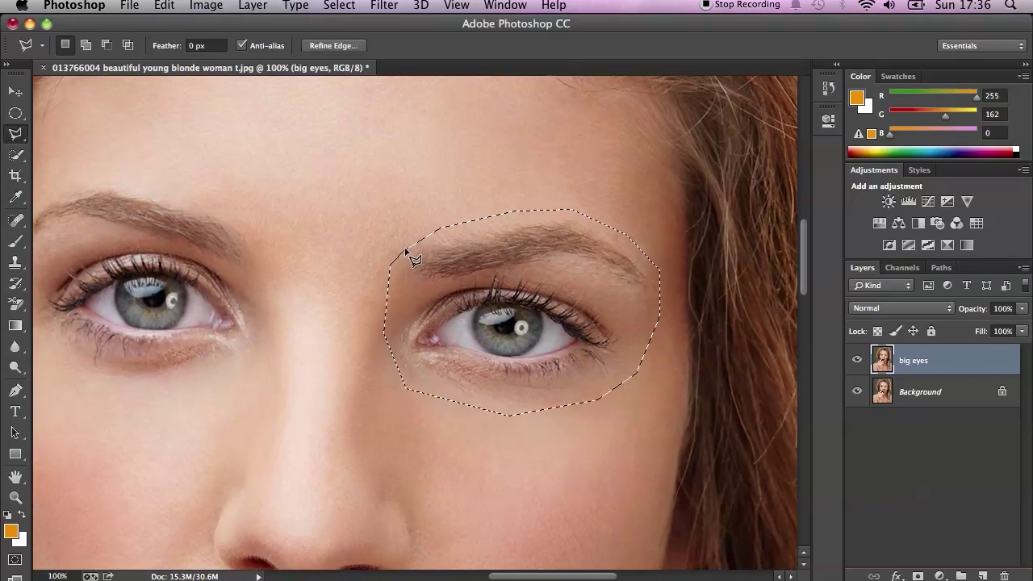
Step: Scale up the right eye area with Free Transform, warp it upward and outward, and apply
right_click(444, 295)
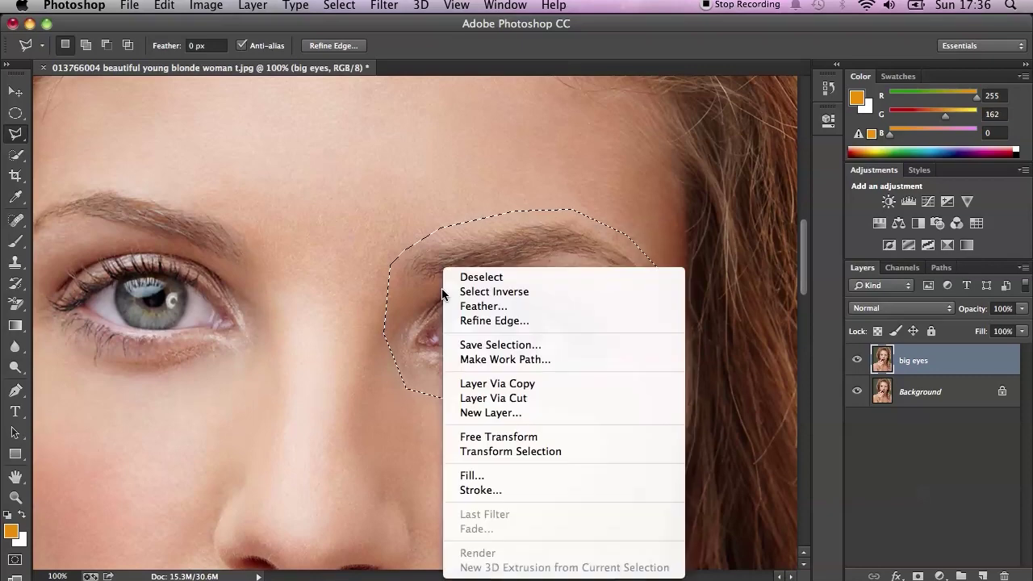
left_click(497, 437)
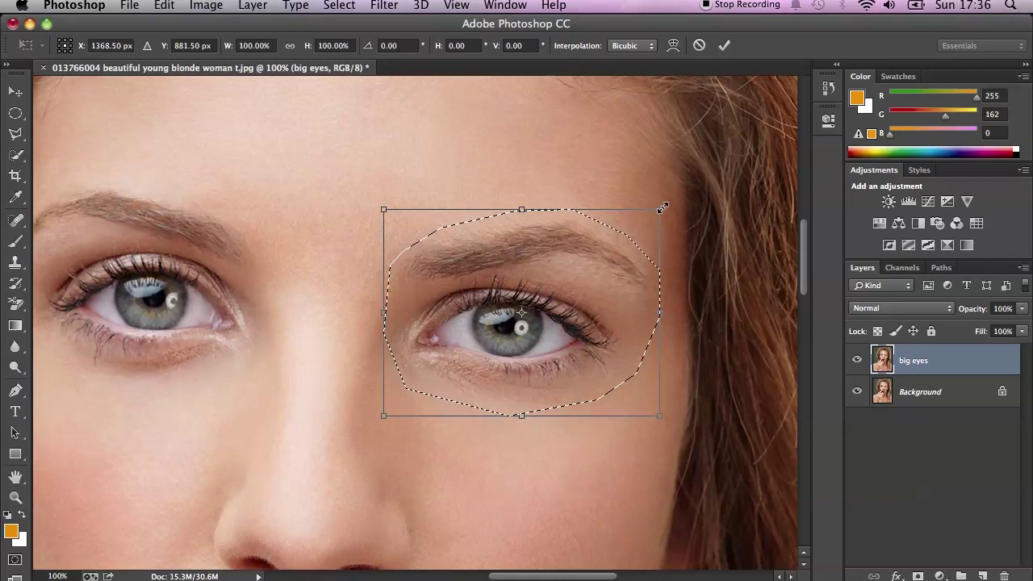
left_click_drag(662, 209, 667, 205)
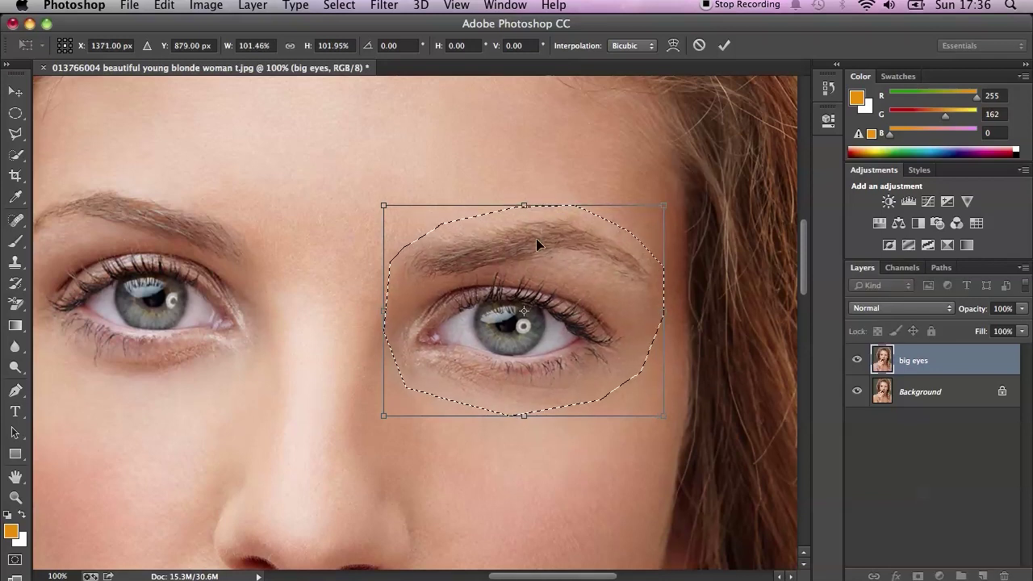
right_click(523, 255)
left_click(553, 365)
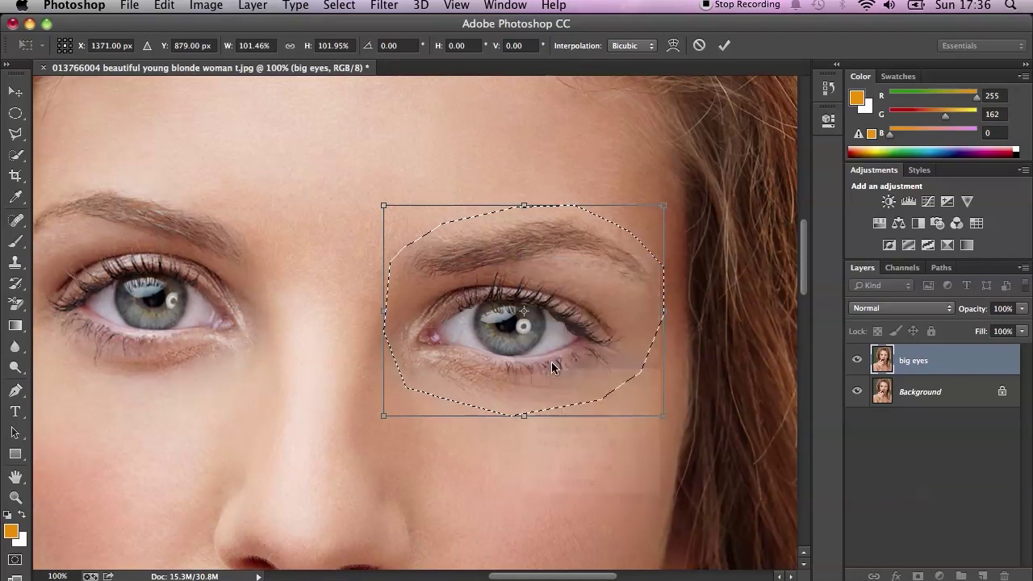
left_click_drag(569, 279, 570, 272)
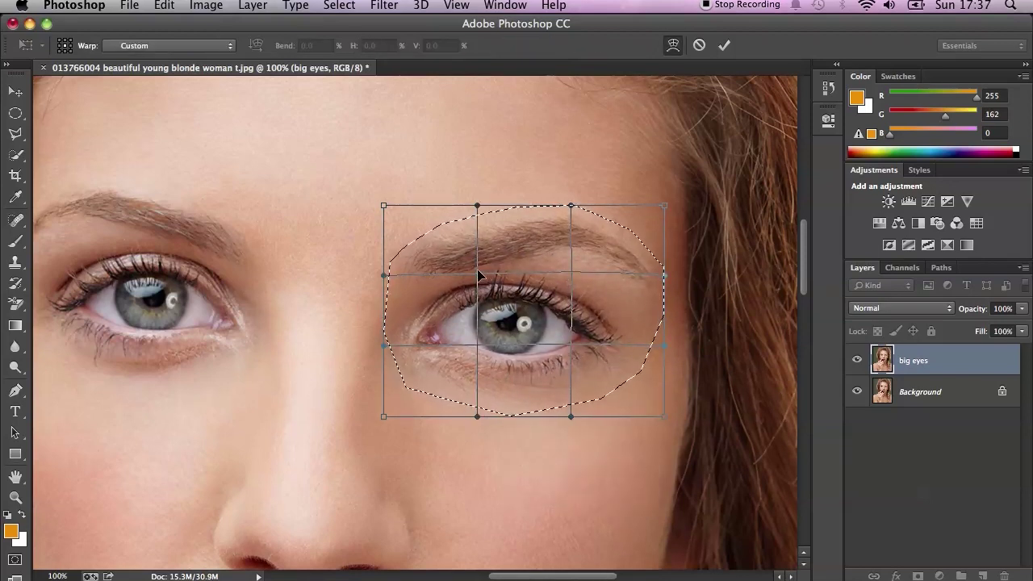
left_click_drag(483, 275, 481, 272)
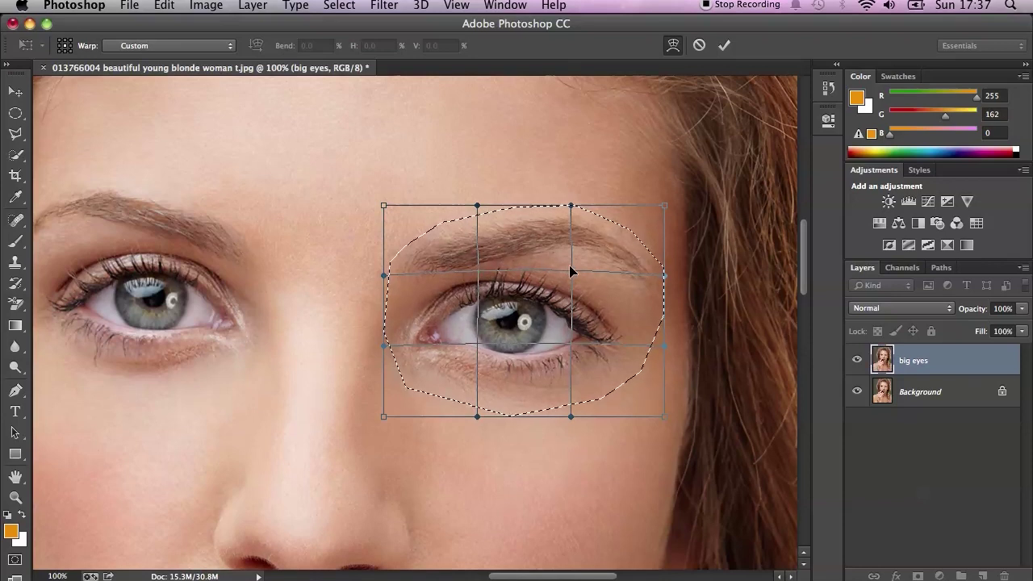
left_click_drag(570, 265, 573, 261)
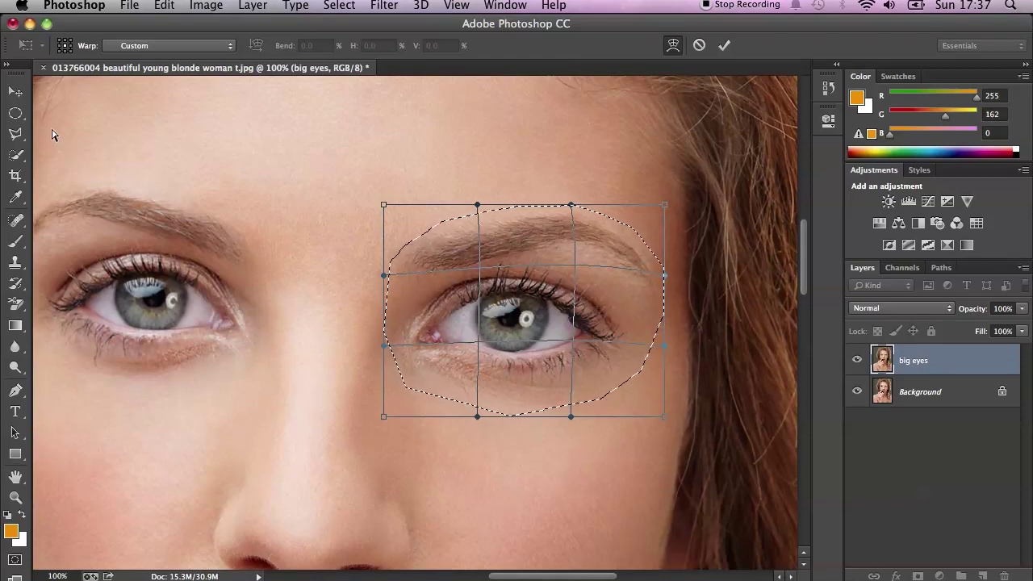
left_click(15, 113)
left_click(651, 225)
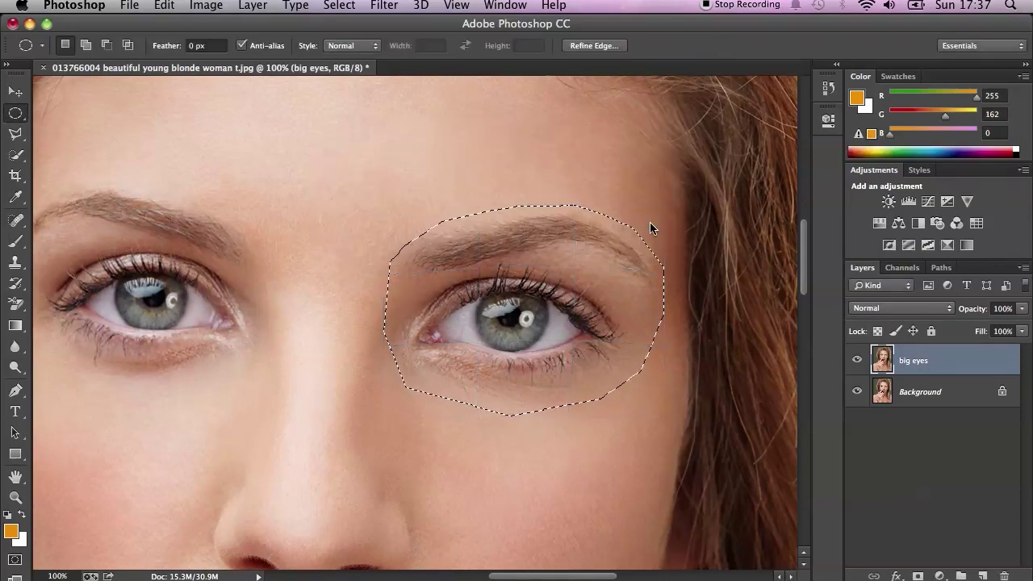
Step: Deselect the right eye area and return the view to 50%
right_click(466, 183)
left_click(475, 185)
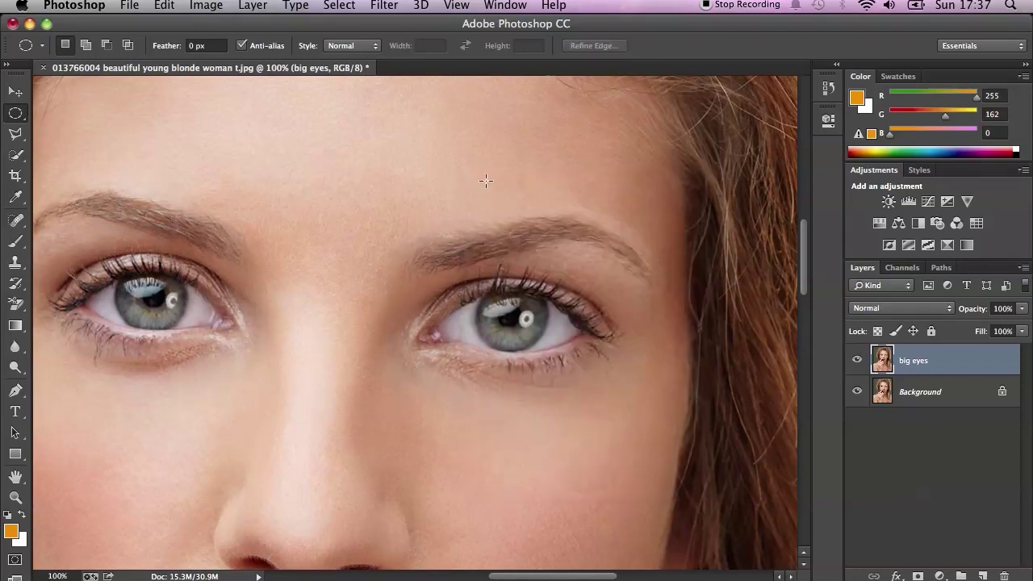
key("super+minus")
key("super+minus")
key("super+minus")
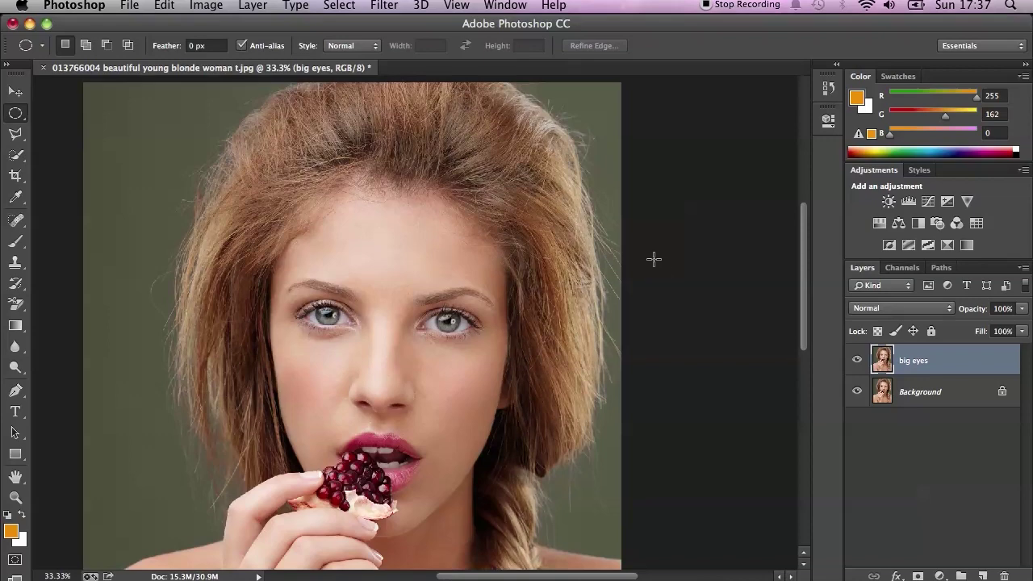
key("super+plus")
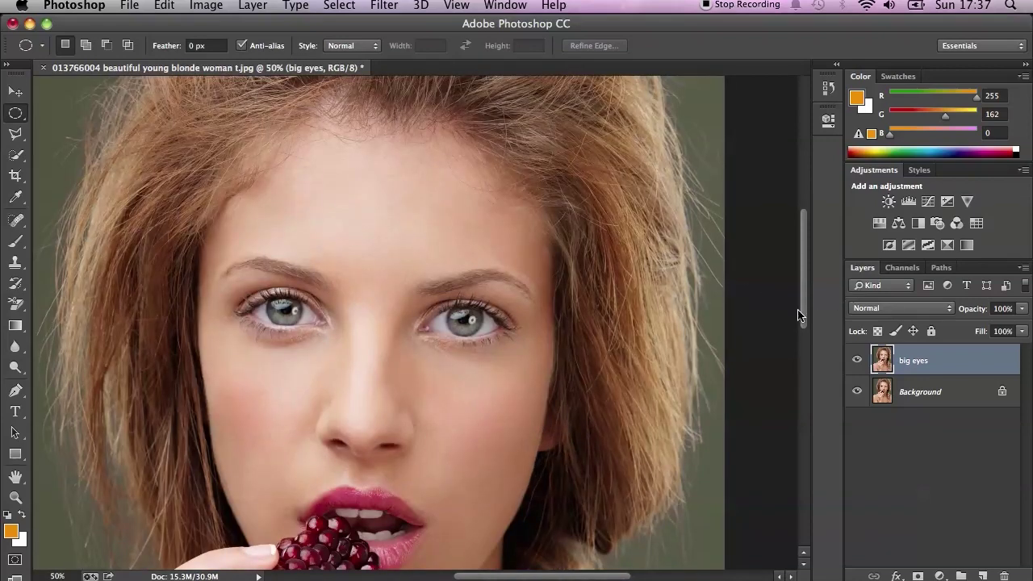
Step: Toggle the big eyes layer off and on to compare, then zoom out to 25%
left_click(857, 360)
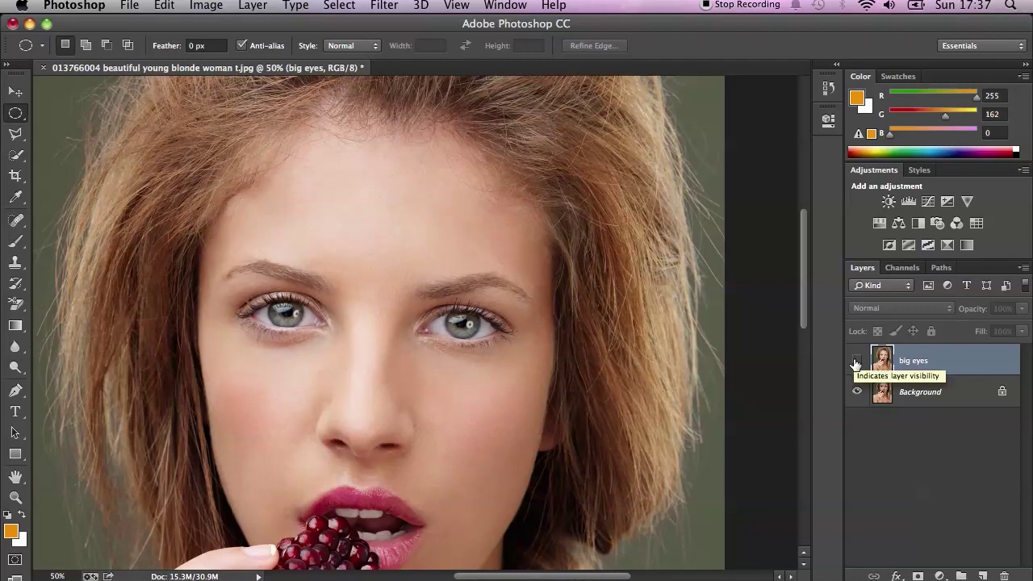
left_click(857, 361)
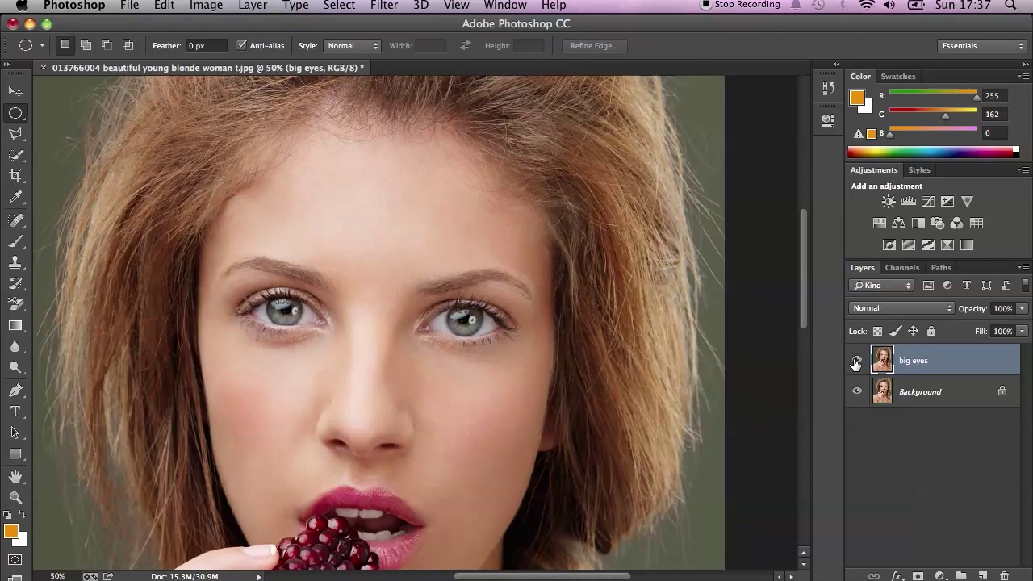
key("super+minus")
key("super+minus")
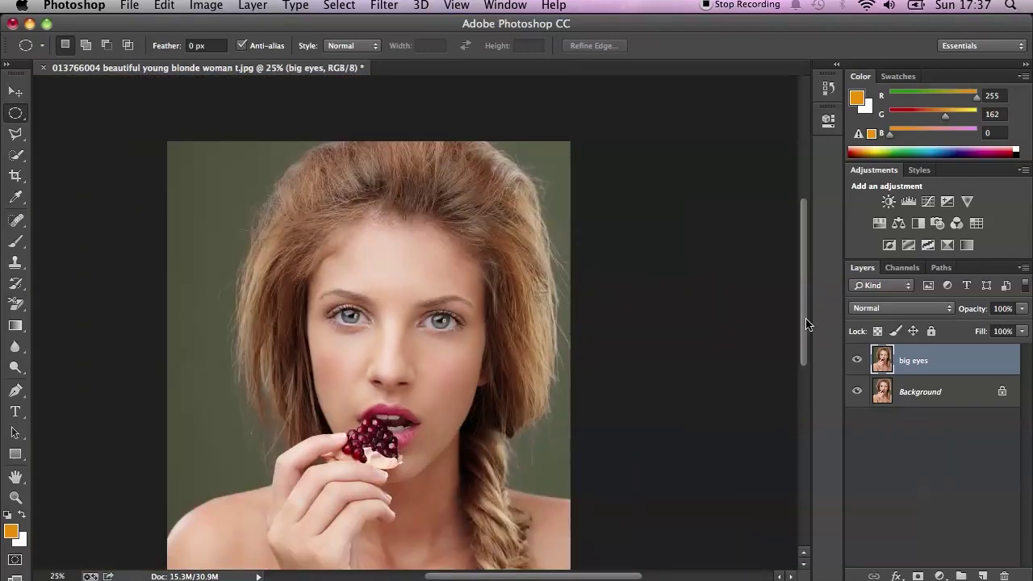
scroll(798, 286, "down", 2)
scroll(797, 286, "down", 1)
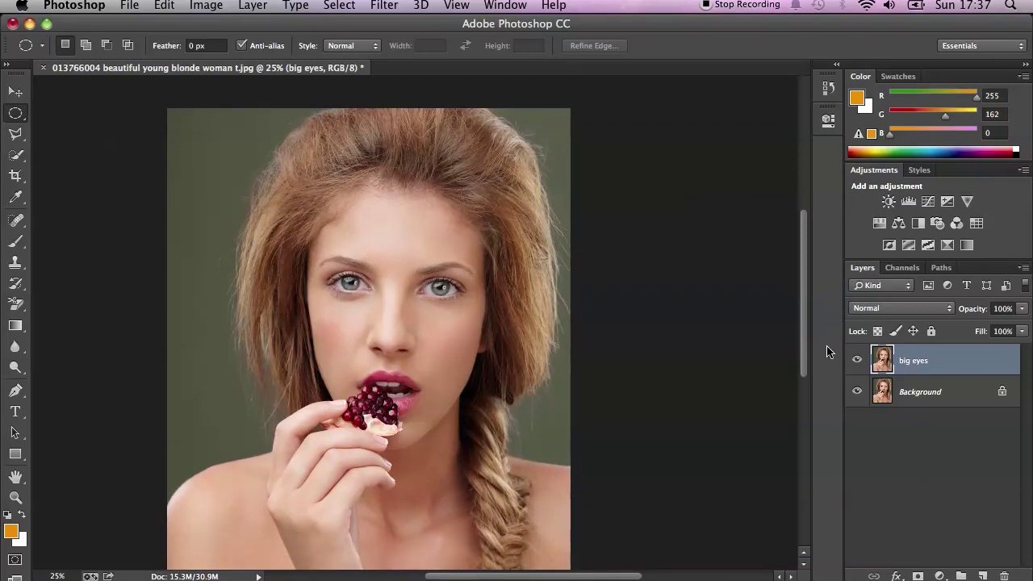